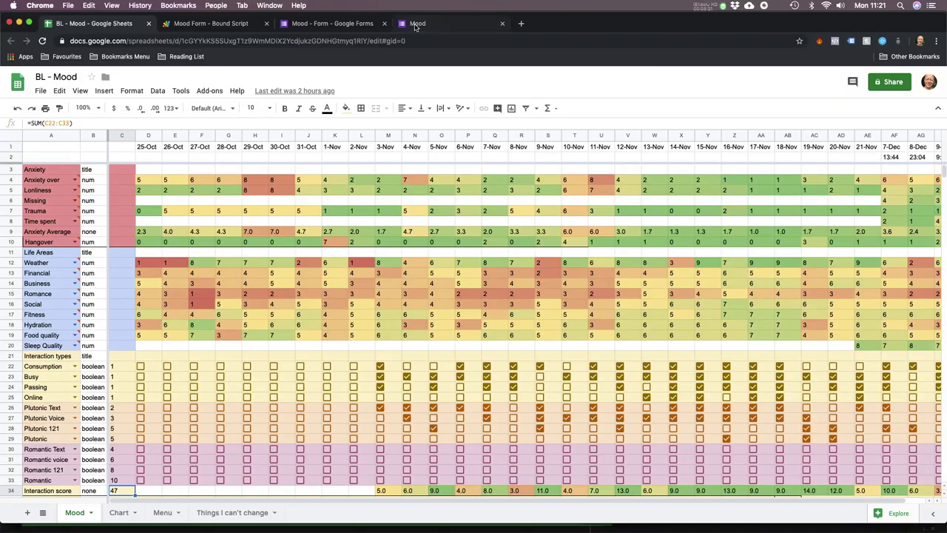
click(416, 25)
click(94, 26)
scroll(85, 316, down, 1)
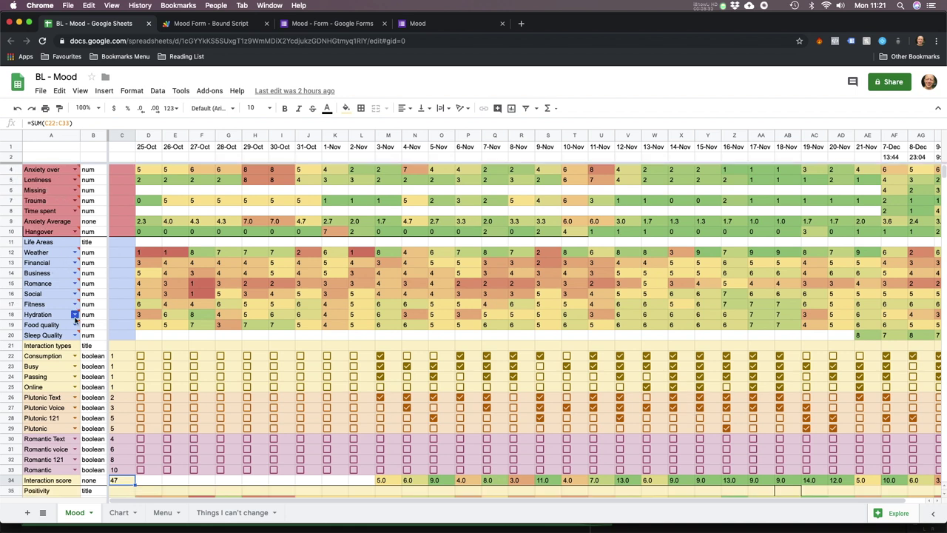
scroll(62, 295, down, 1)
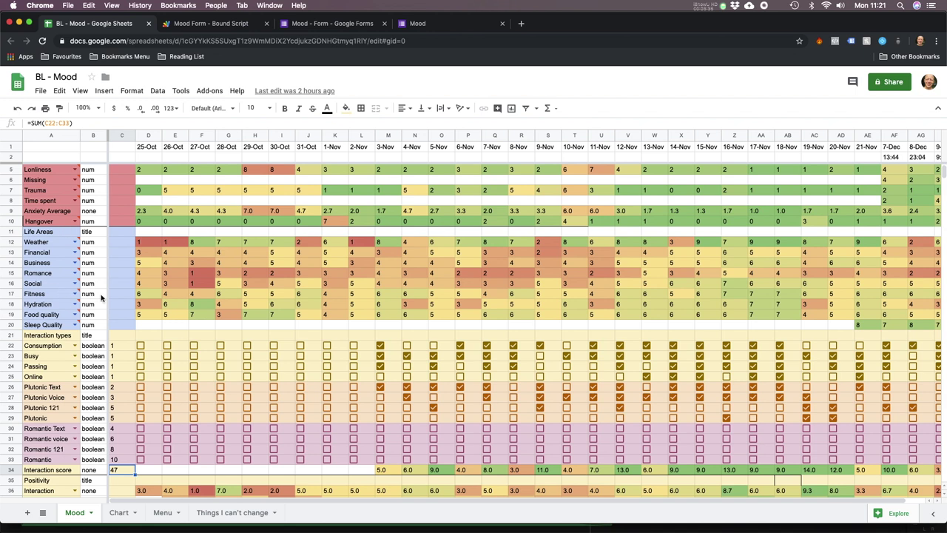
scroll(97, 311, down, 7)
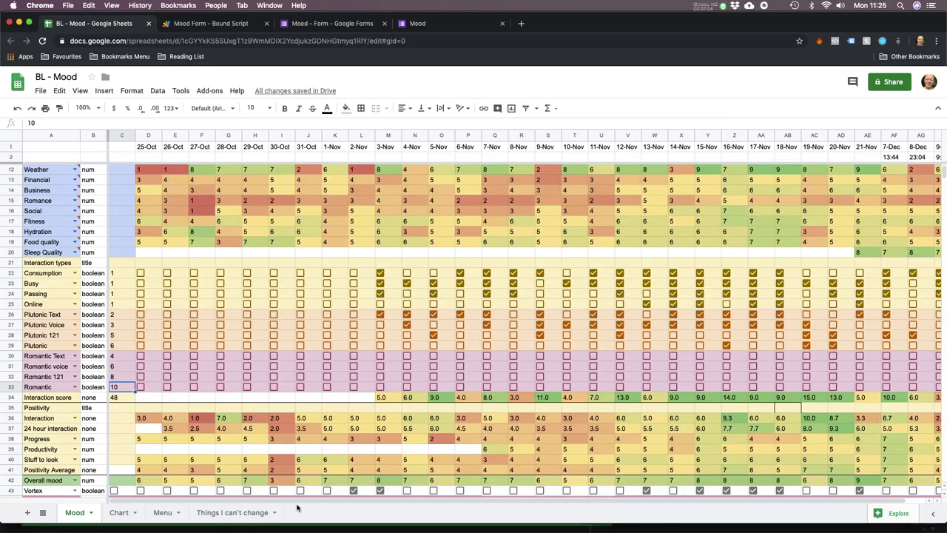
scroll(287, 433, down, 3)
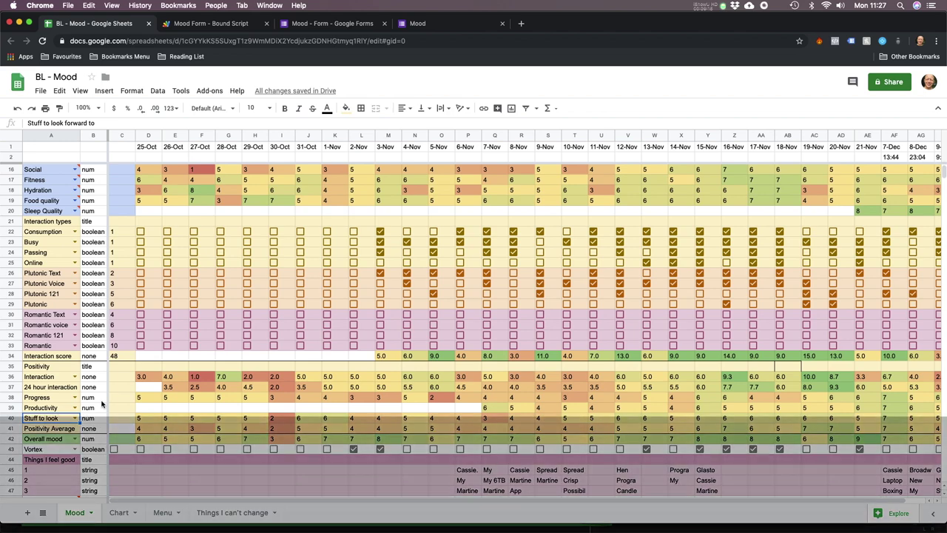
Scroll down through the BL - Mood tracker sheet before switching to the Mood form
scroll(94, 410, down, 3)
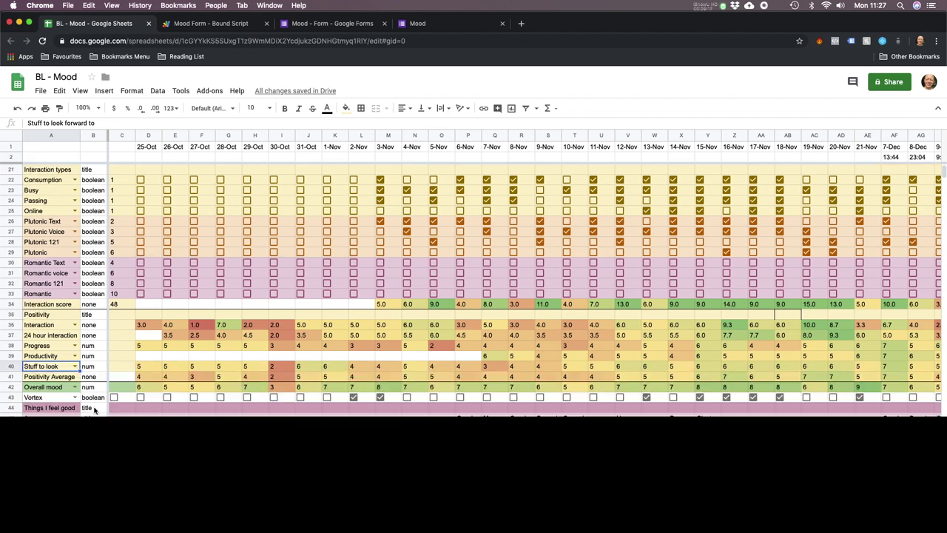
scroll(94, 409, down, 2)
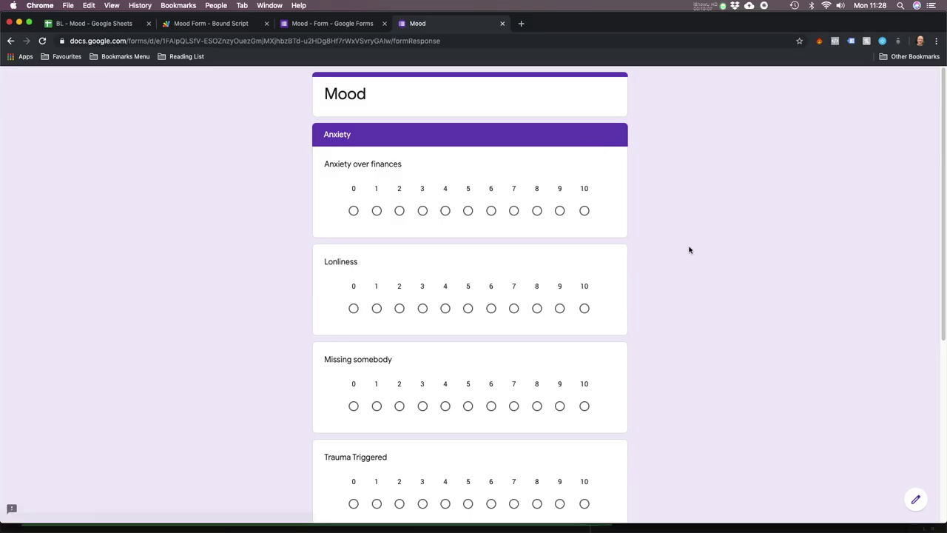
Rate Lonliness 3 and Missing somebody 4 on the Anxiety page
scroll(723, 241, down, 1)
scroll(722, 240, up, 1)
click(424, 310)
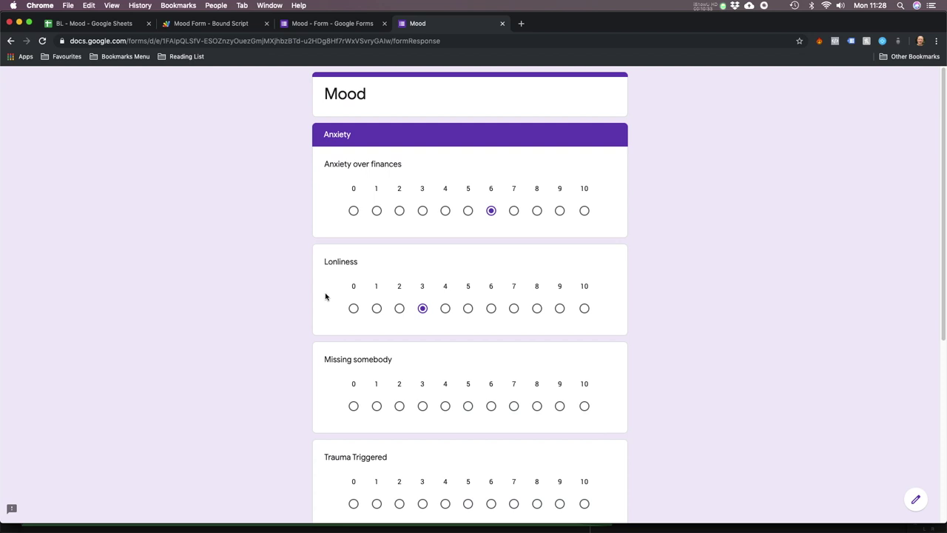
scroll(485, 383, down, 2)
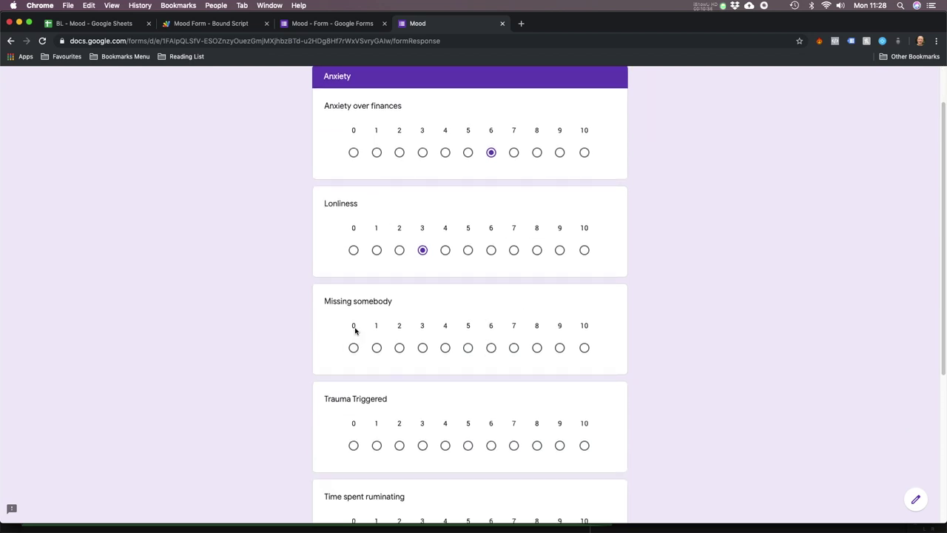
click(444, 348)
drag(330, 305, 390, 305)
click(394, 306)
Rate Time spent ruminating 1 and Hangover 3
scroll(440, 341, down, 1)
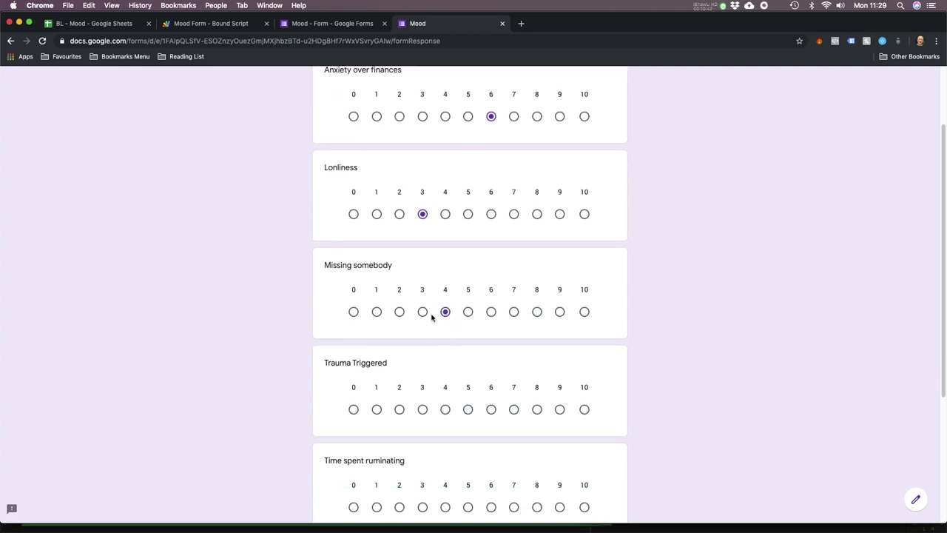
scroll(446, 318, down, 2)
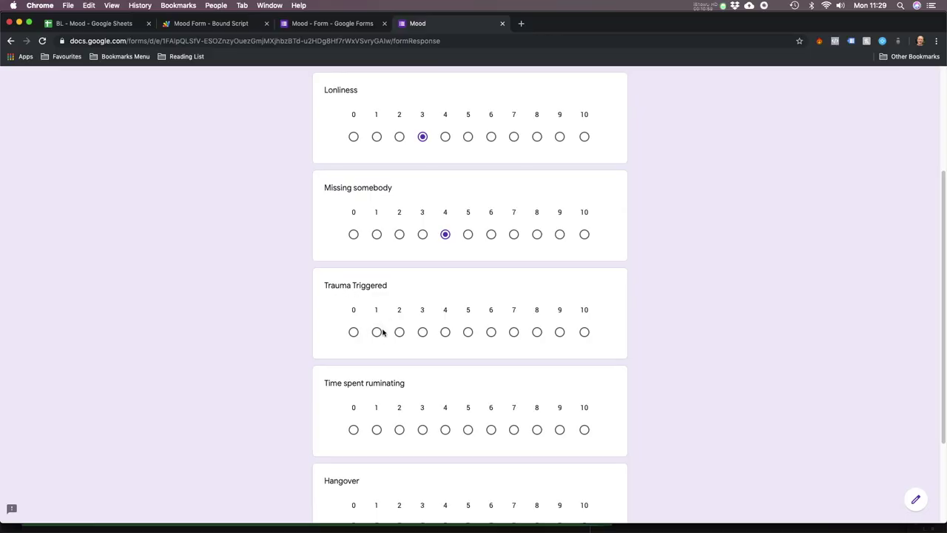
scroll(416, 350, down, 2)
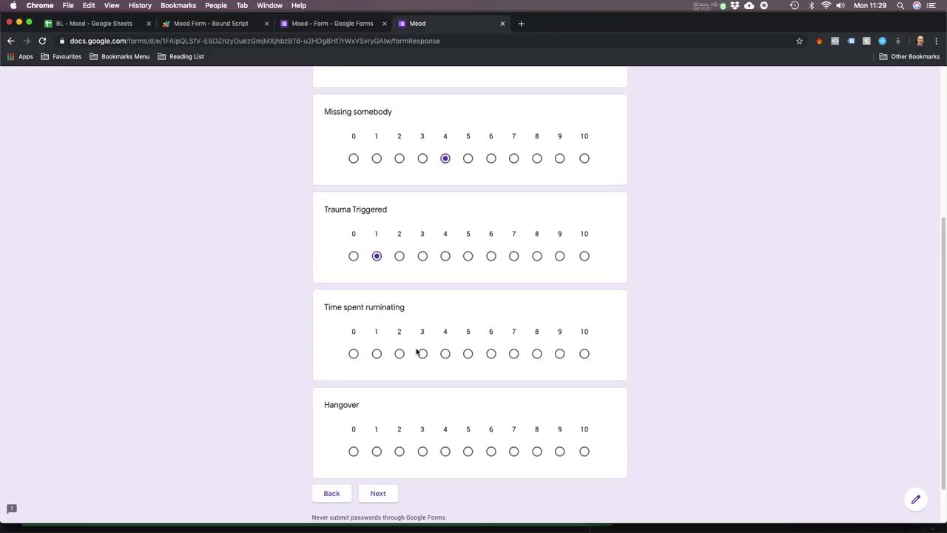
scroll(403, 348, down, 1)
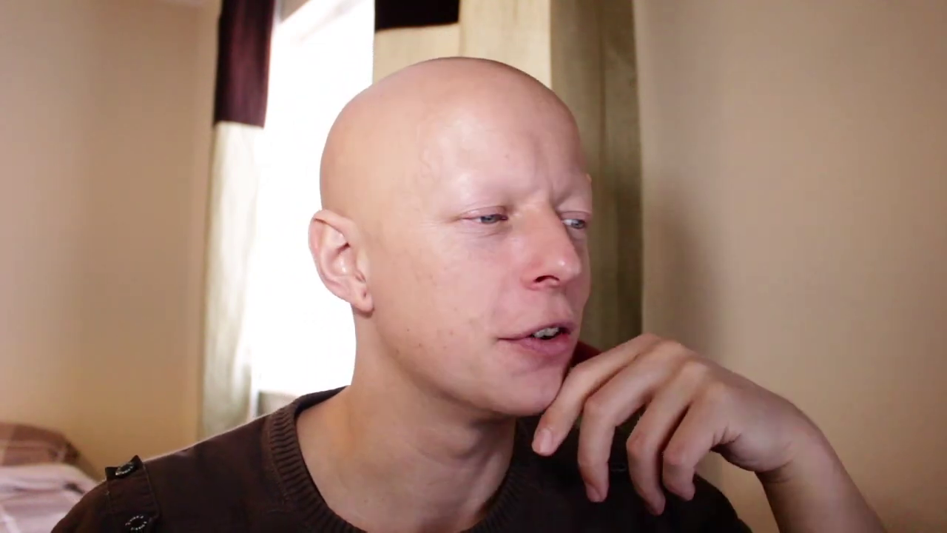
click(377, 349)
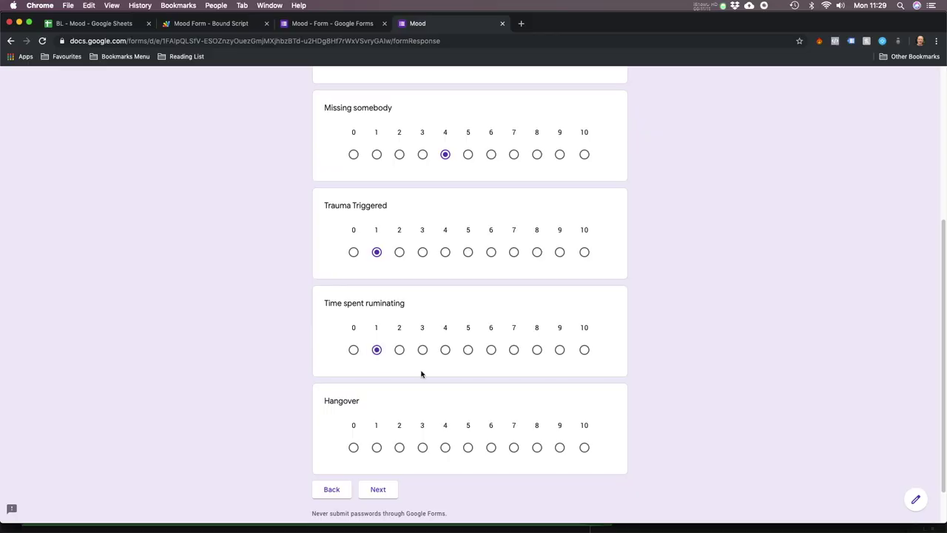
scroll(421, 374, down, 1)
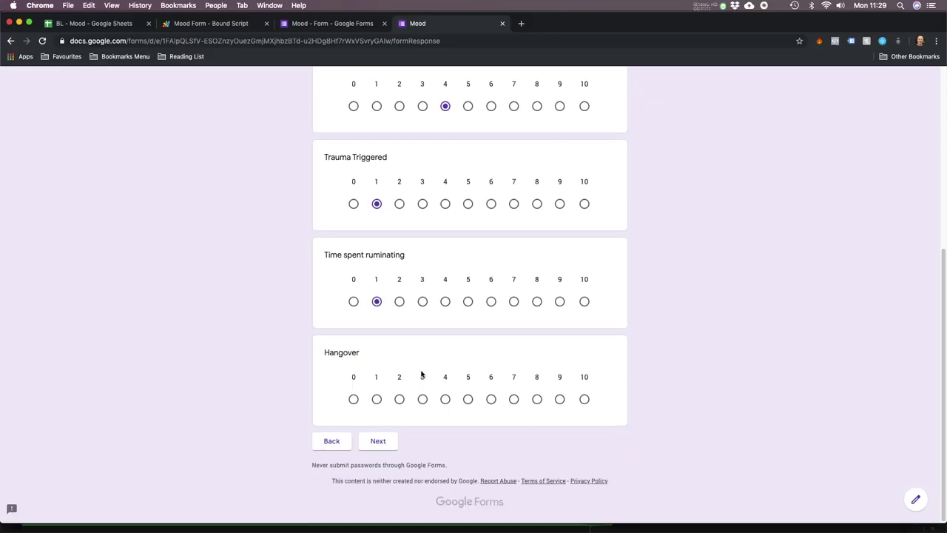
click(423, 400)
On the Life Areas page, rate Weather 7, Financial 4, Business 5, Romance 2 and Social 5
click(379, 441)
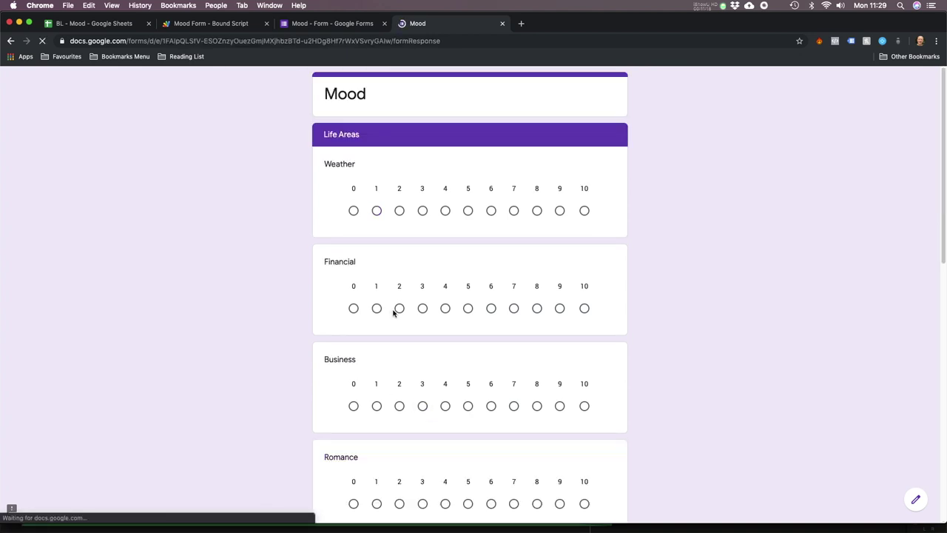
click(514, 212)
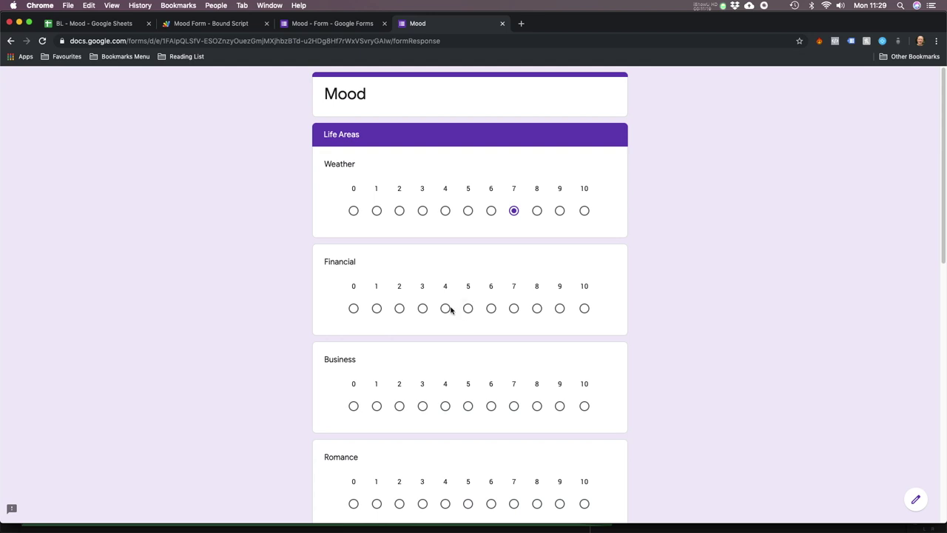
click(446, 309)
scroll(449, 319, down, 2)
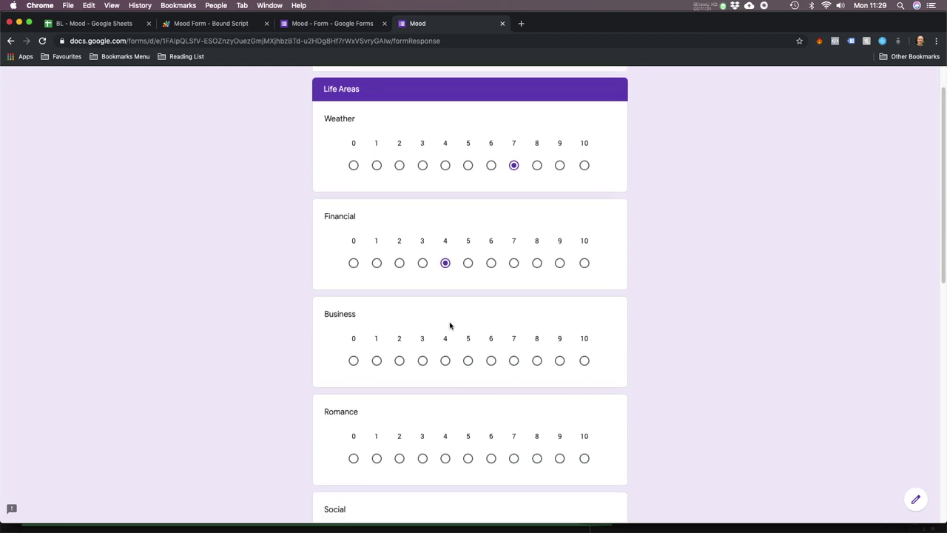
click(468, 361)
scroll(467, 365, down, 3)
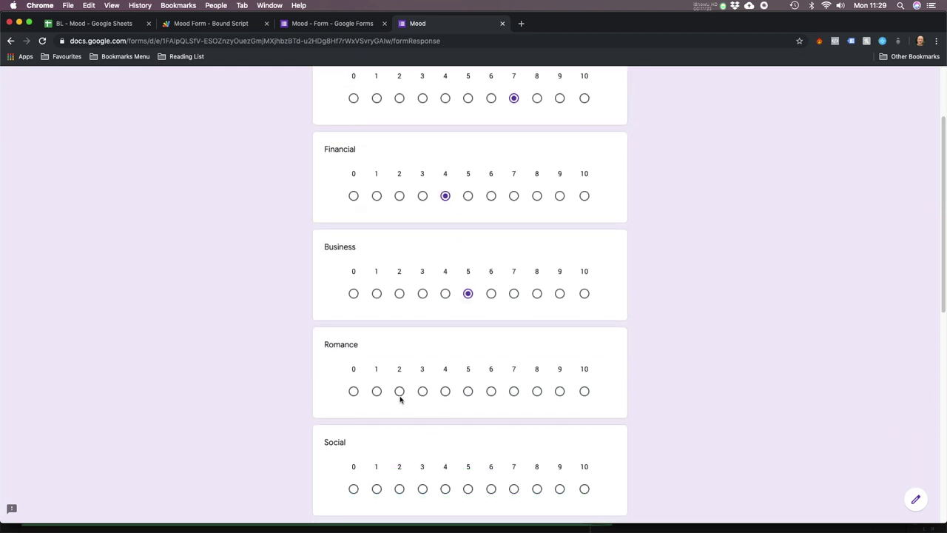
click(399, 390)
scroll(415, 392, down, 3)
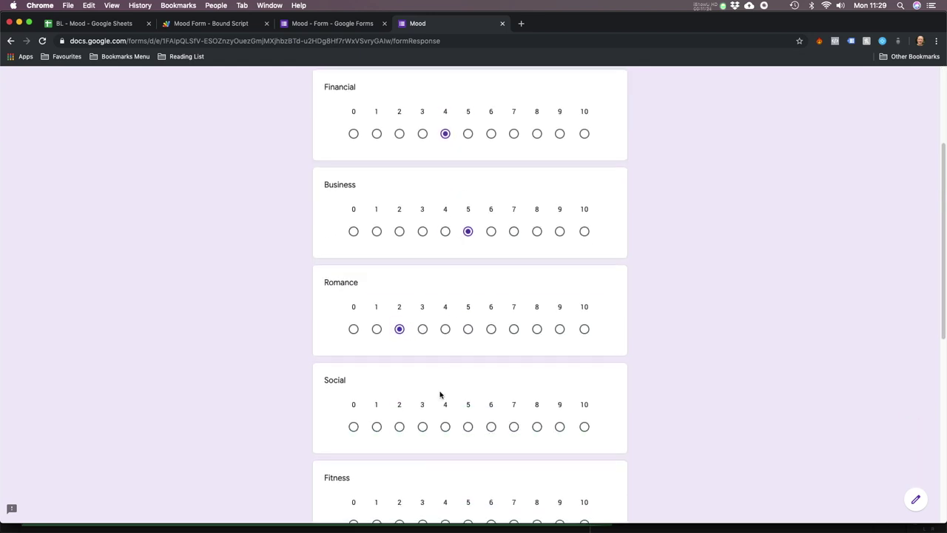
click(469, 422)
scroll(472, 422, down, 3)
Rate Fitness 6, Hydration 4, Food quality 6 and Sleep Quality 8, then continue
click(491, 413)
scroll(494, 420, down, 2)
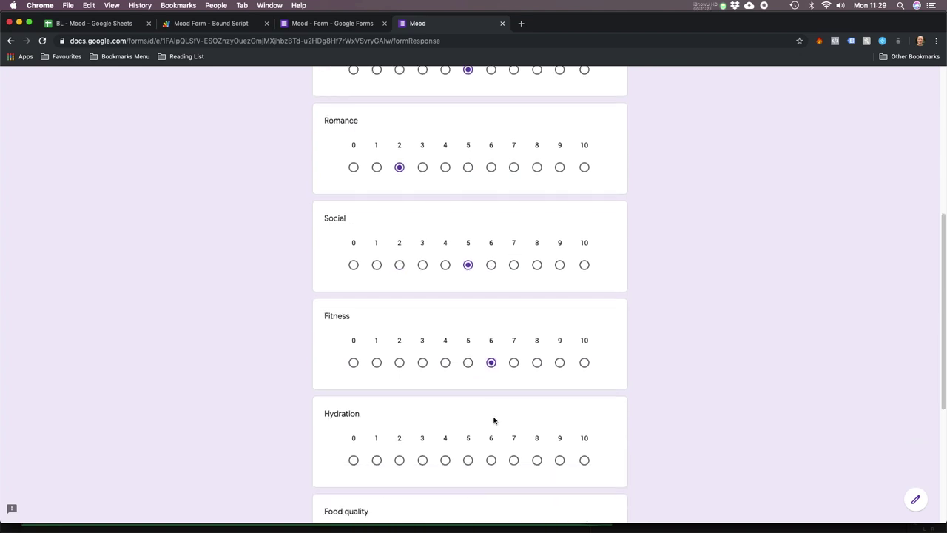
click(447, 460)
scroll(459, 455, down, 3)
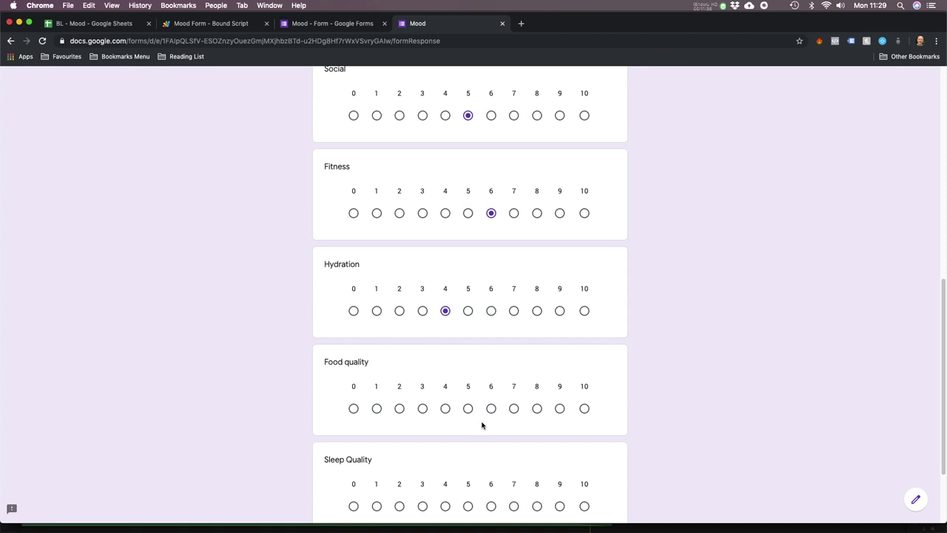
click(491, 409)
scroll(491, 412, down, 2)
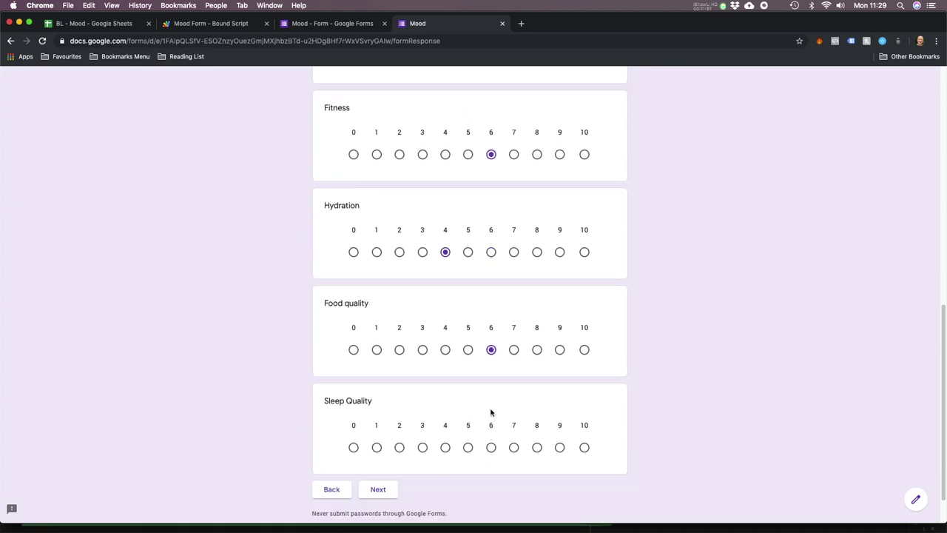
click(537, 448)
scroll(518, 451, down, 2)
click(391, 445)
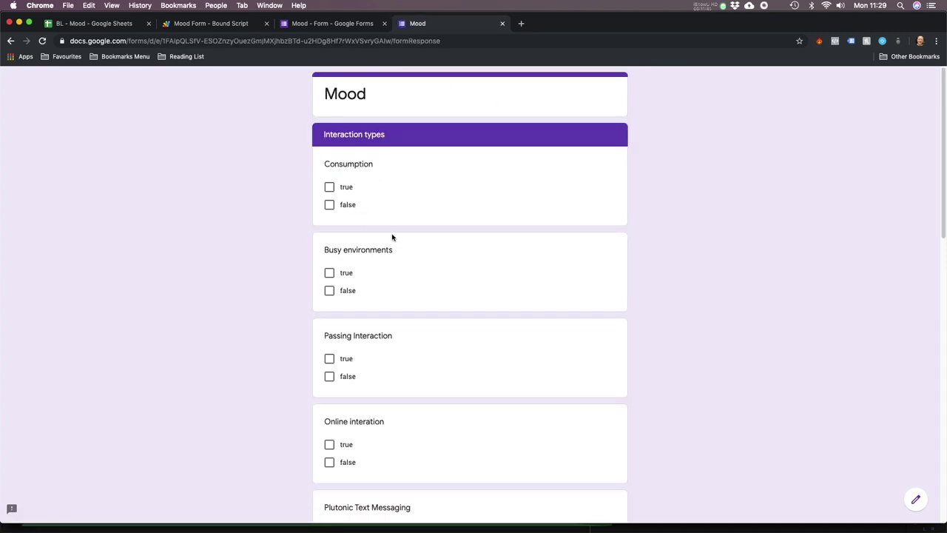
Answer true for Consumption, Busy environments and Passing Interaction
click(329, 205)
click(329, 187)
click(329, 204)
click(329, 273)
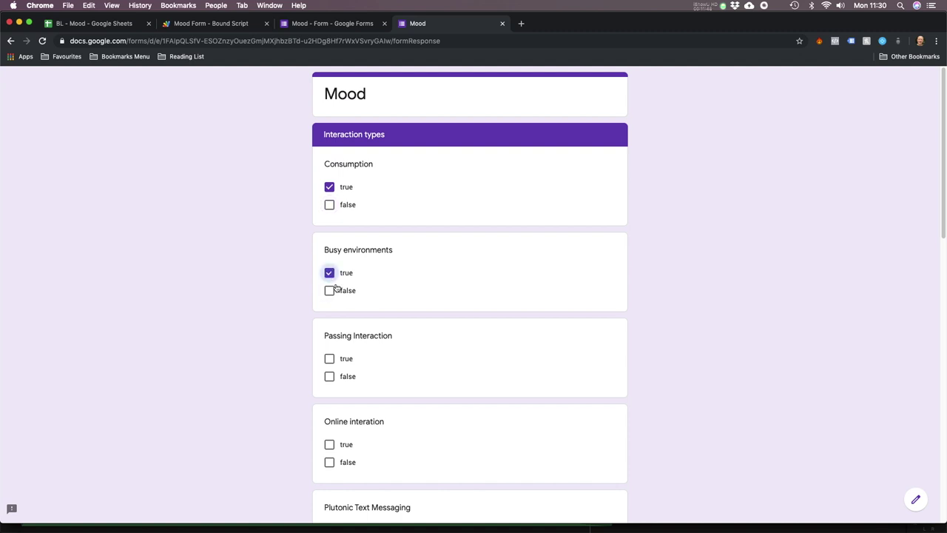
scroll(344, 303, down, 1)
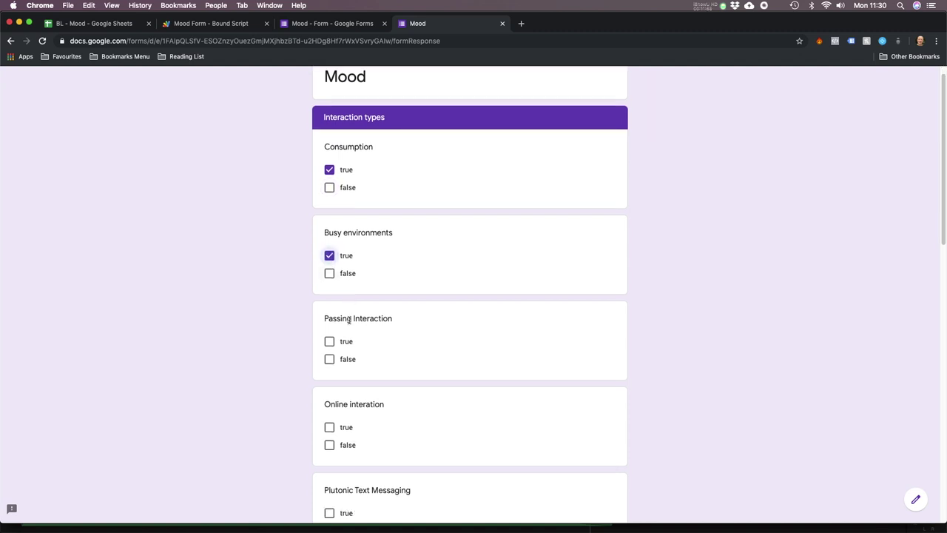
click(330, 341)
scroll(404, 355, down, 2)
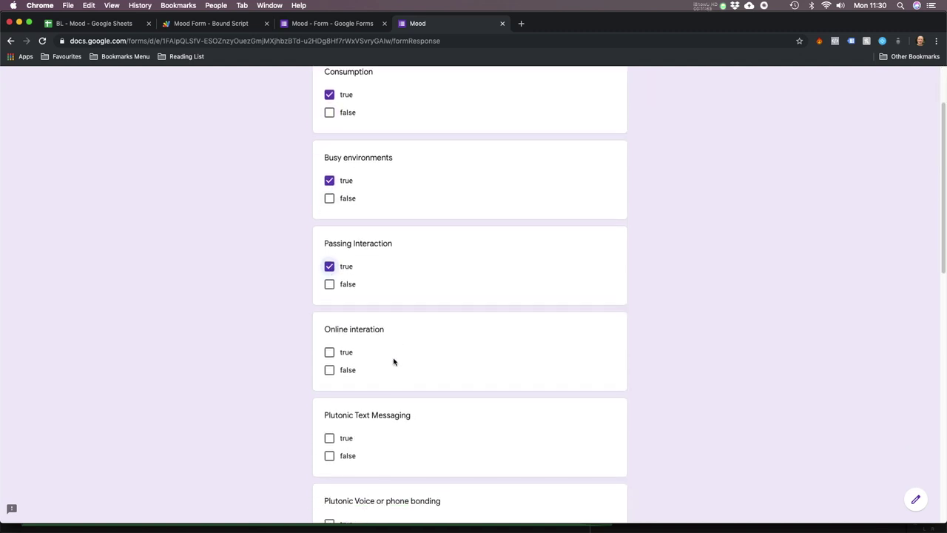
Answer false for Online interaction and all four Plutonic interaction types
click(330, 361)
scroll(383, 393, down, 2)
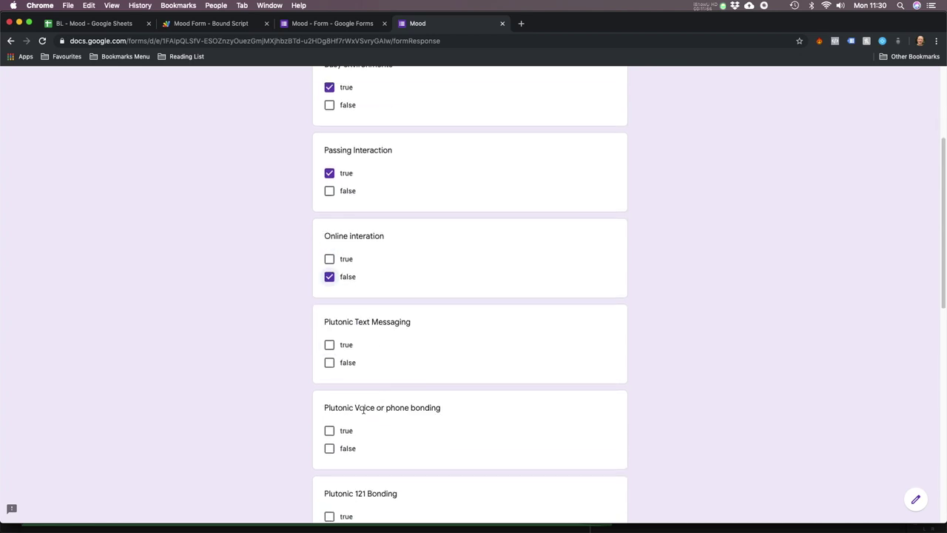
click(329, 363)
scroll(355, 370, down, 2)
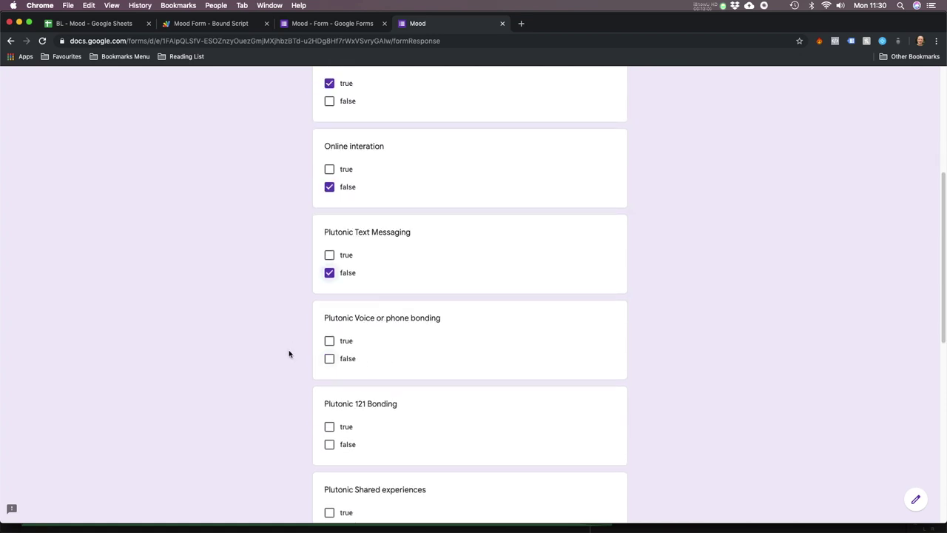
click(327, 360)
scroll(368, 377, down, 1)
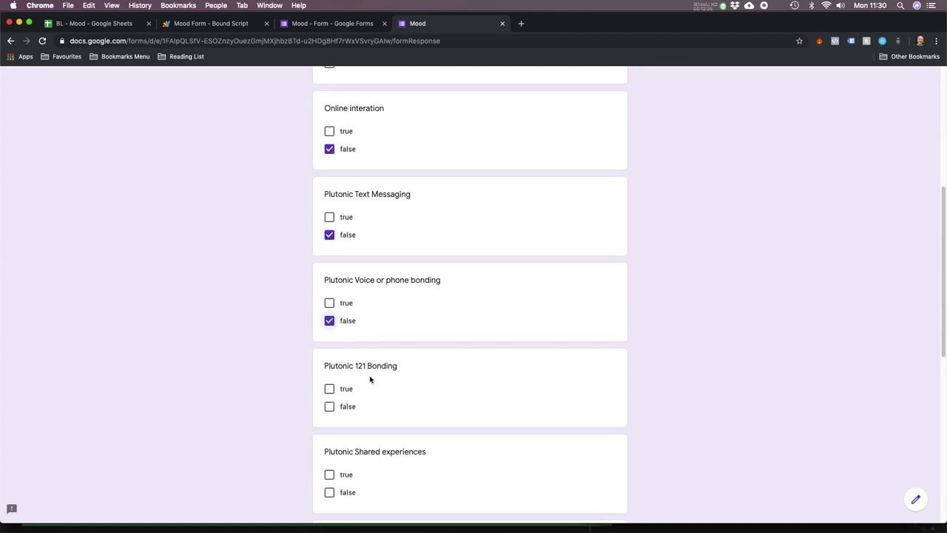
click(332, 408)
scroll(426, 404, down, 2)
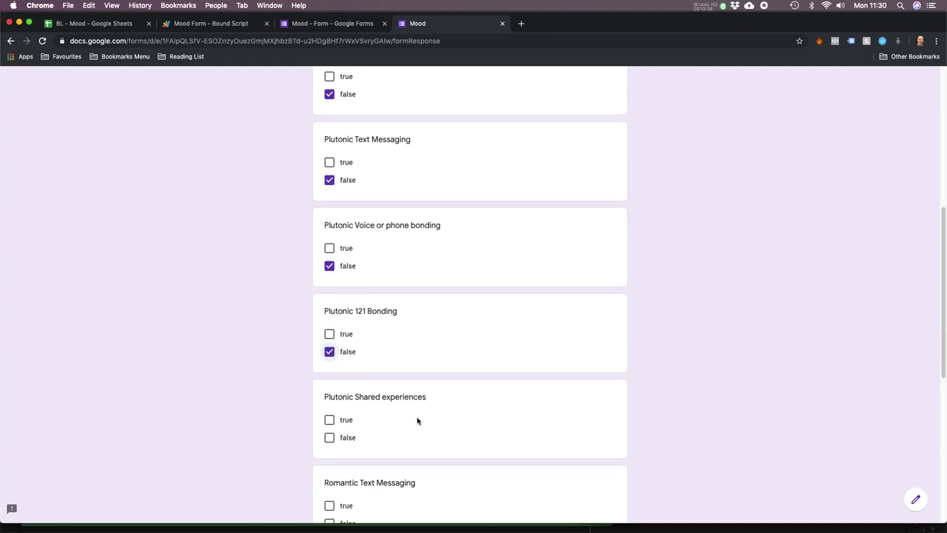
scroll(414, 421, down, 1)
click(330, 392)
Answer false for Romantic text, voice and 121 bonding, then continue
scroll(405, 402, down, 2)
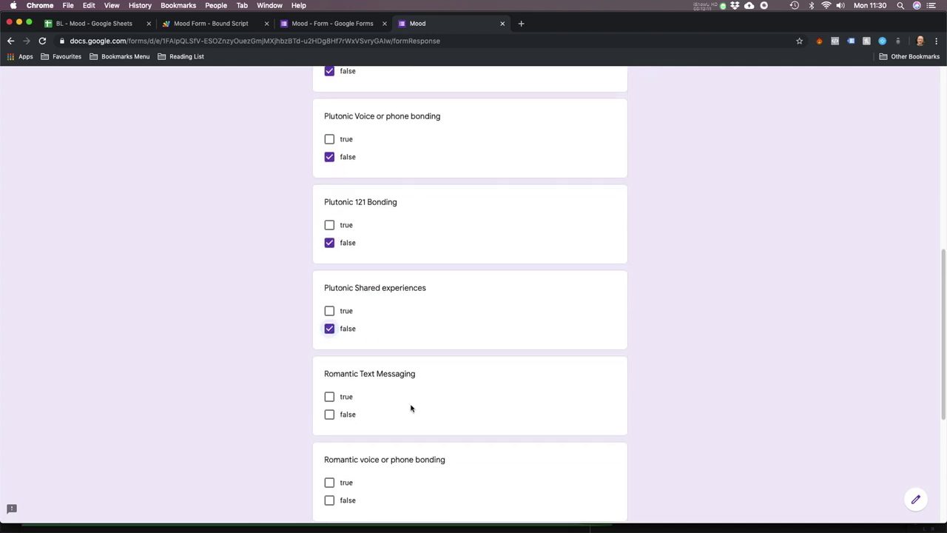
click(330, 414)
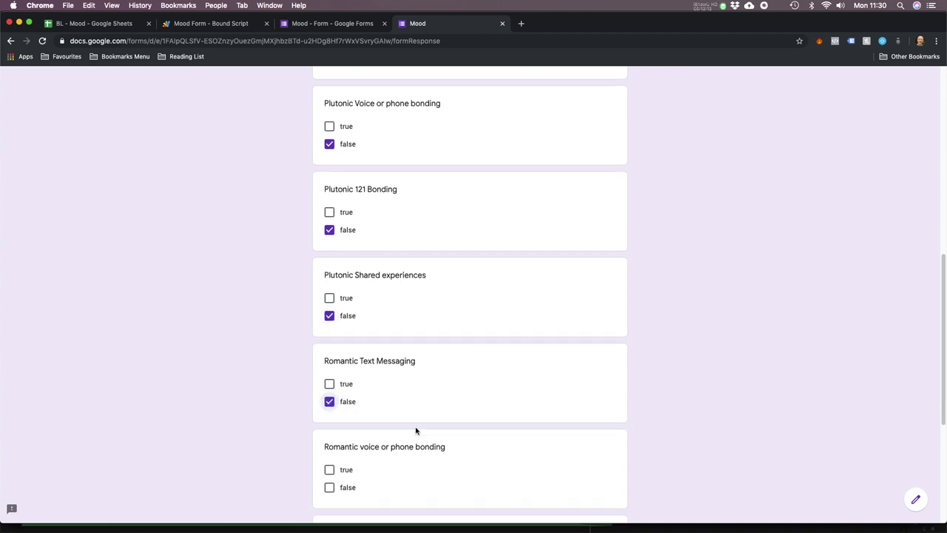
scroll(416, 427, down, 2)
click(331, 447)
scroll(372, 442, down, 5)
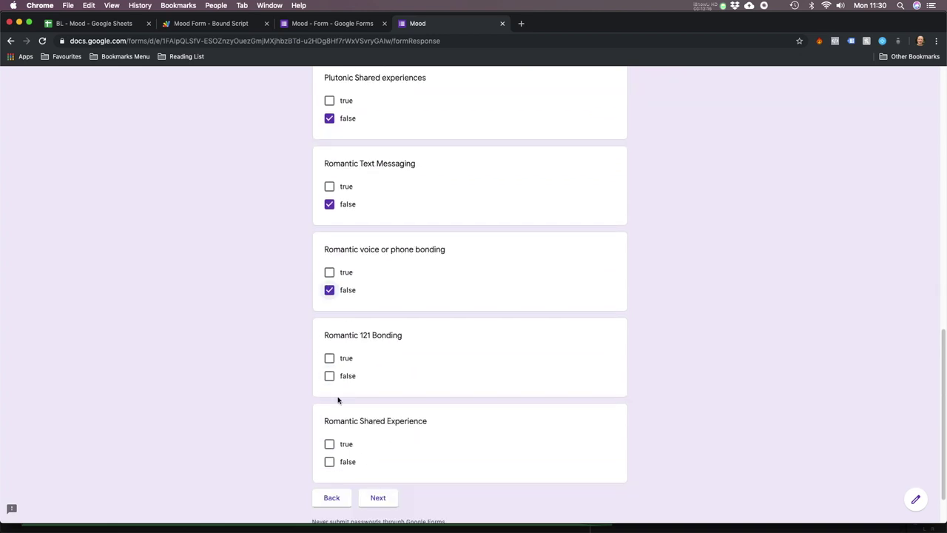
click(330, 377)
scroll(392, 396, down, 1)
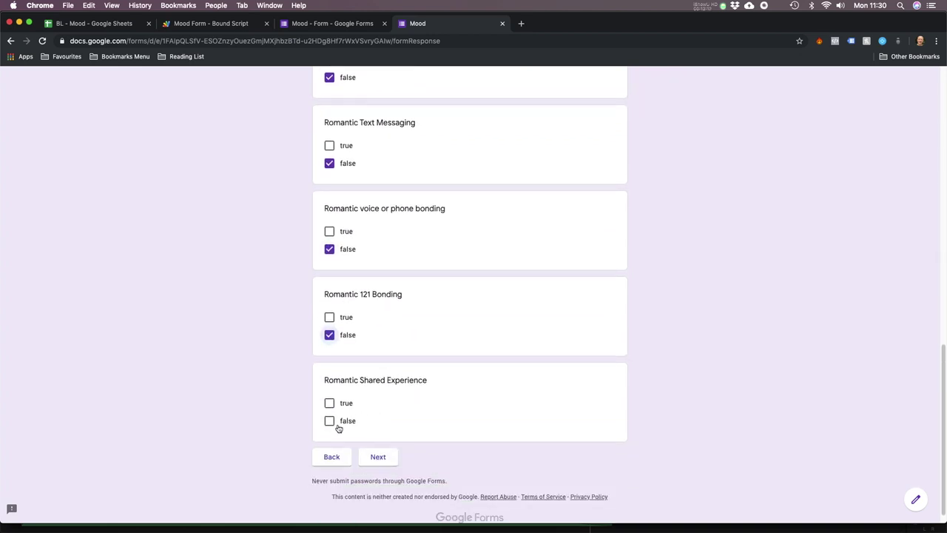
scroll(375, 421, down, 1)
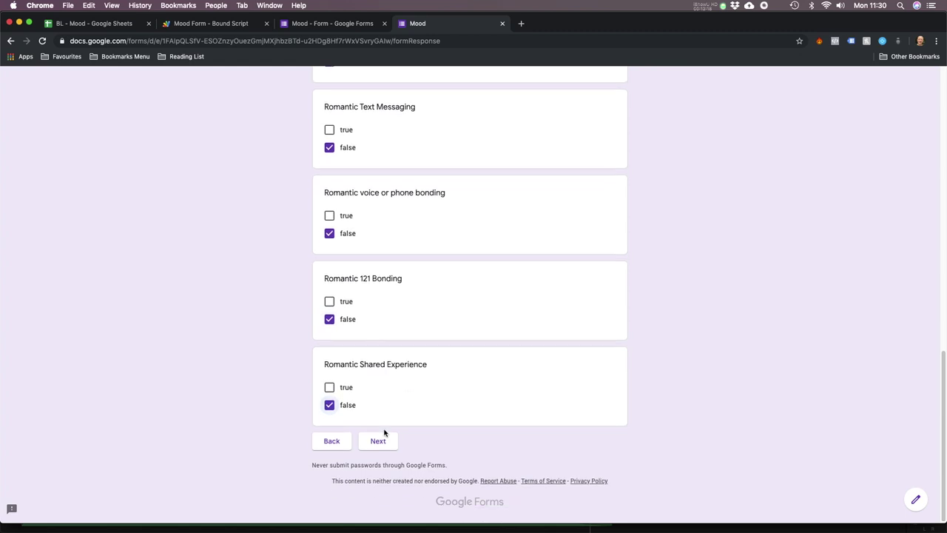
click(382, 444)
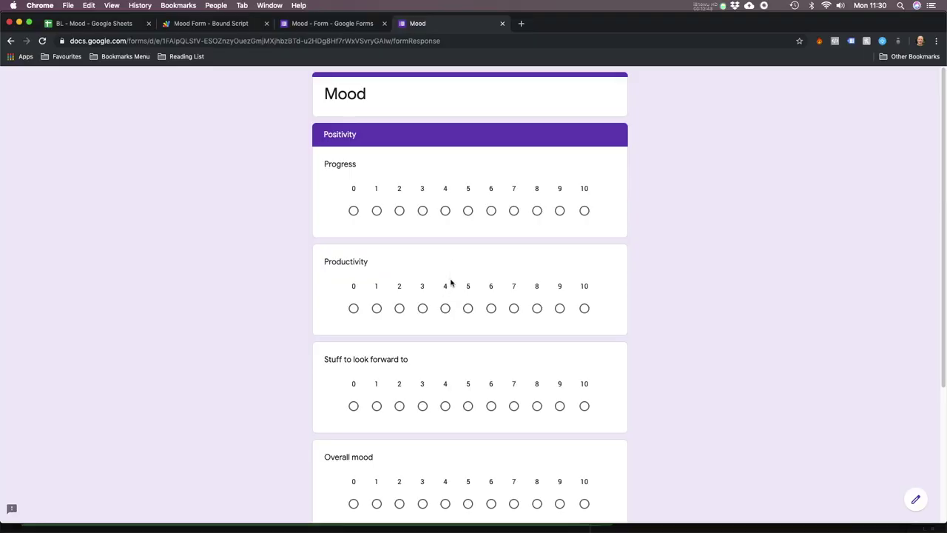
Rate Productivity 6, Stuff to look forward to 5, Overall mood 6, and answer Vortex false
scroll(443, 273, down, 1)
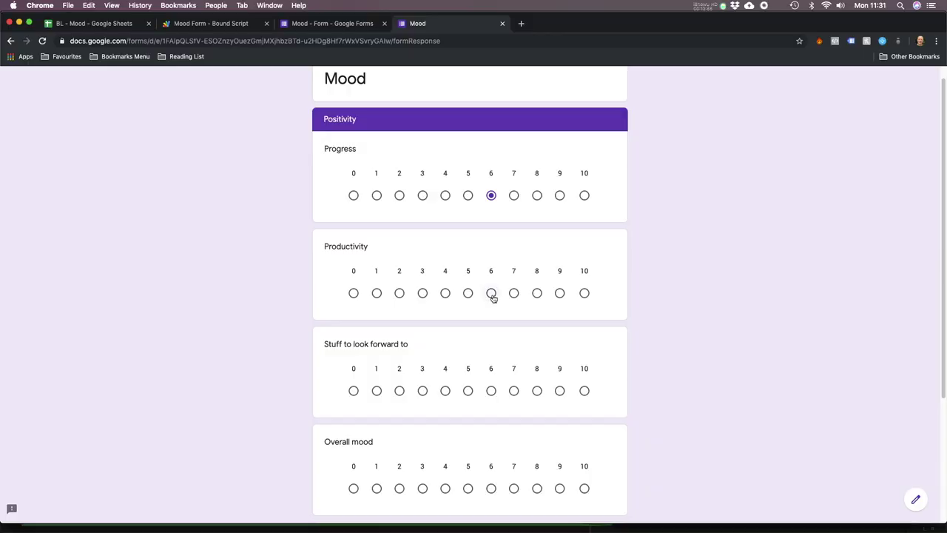
click(492, 293)
scroll(505, 300, down, 1)
scroll(469, 348, down, 2)
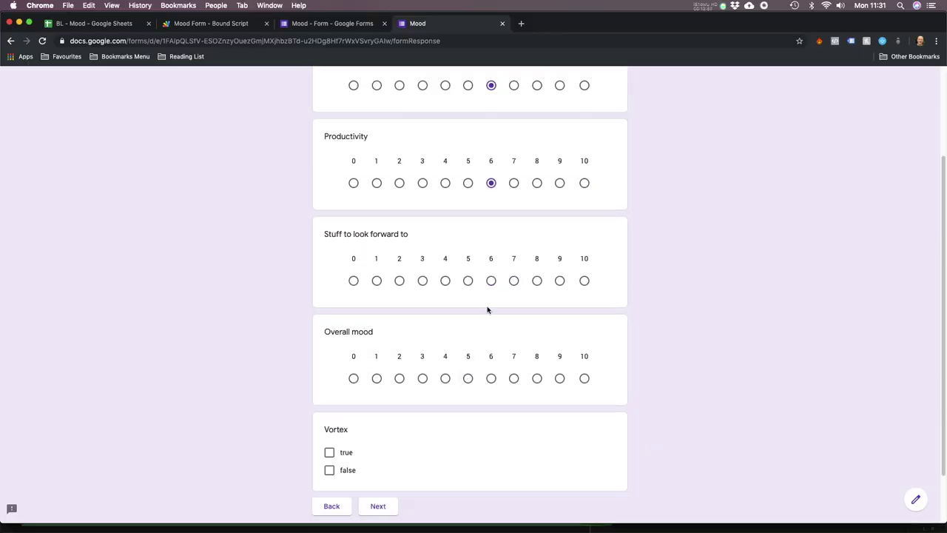
click(469, 282)
scroll(466, 303, down, 1)
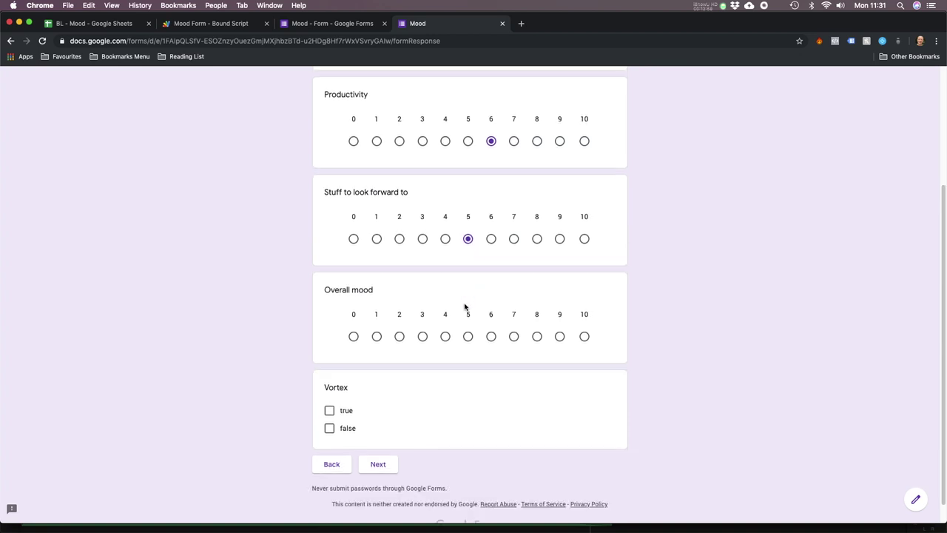
click(491, 337)
scroll(485, 365, down, 1)
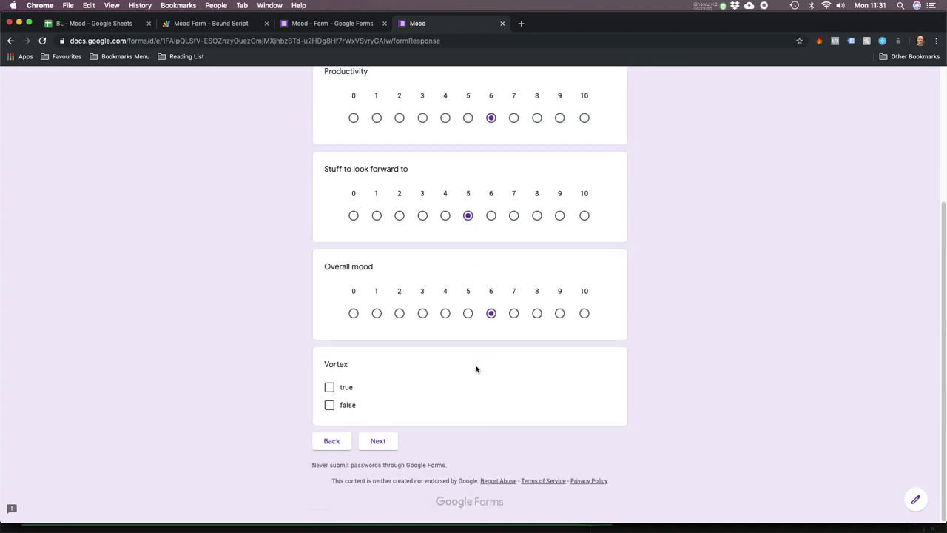
click(329, 404)
click(378, 441)
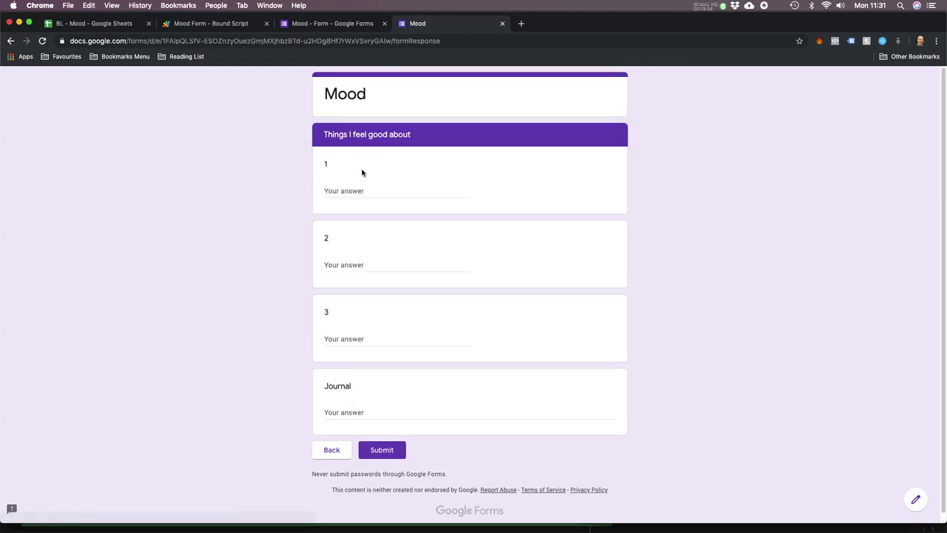
Enter good-thing answers 'Computer programming' and 'seeing two friends', and begin 'The gym'
click(356, 193)
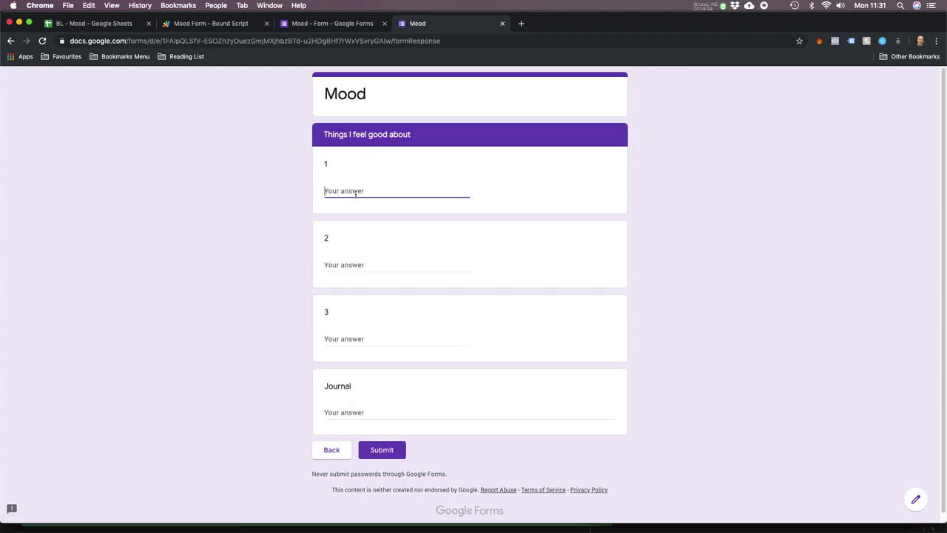
text(Computer programming)
click(366, 262)
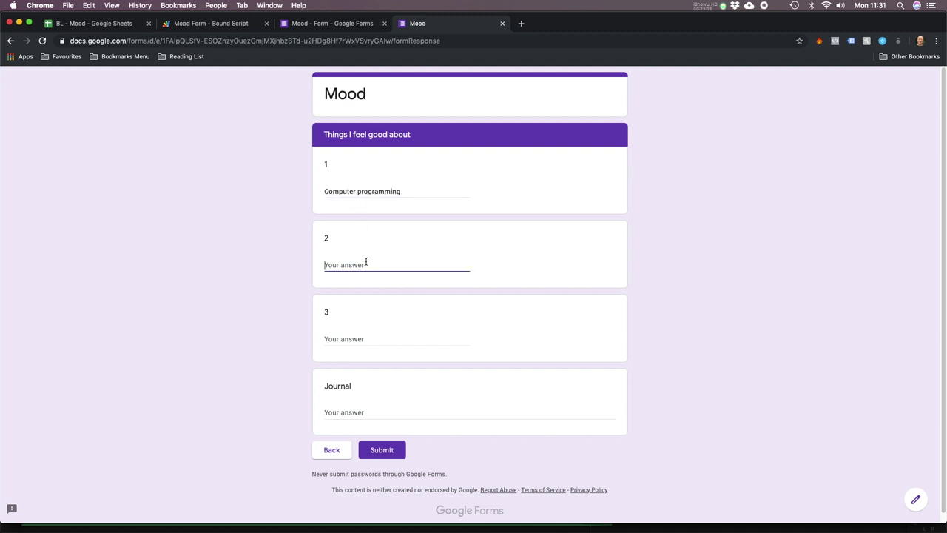
text(Seeing Dave and Nealey)
click(386, 341)
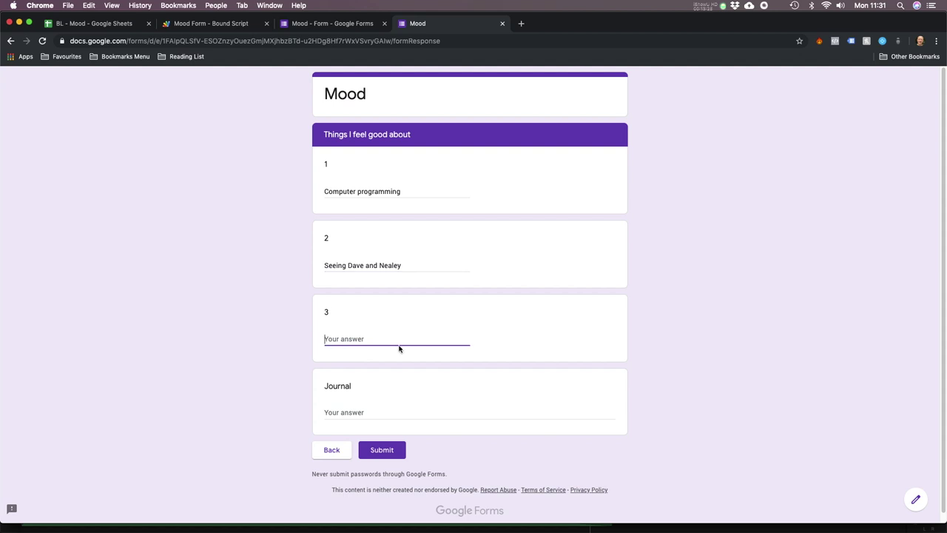
text(T)
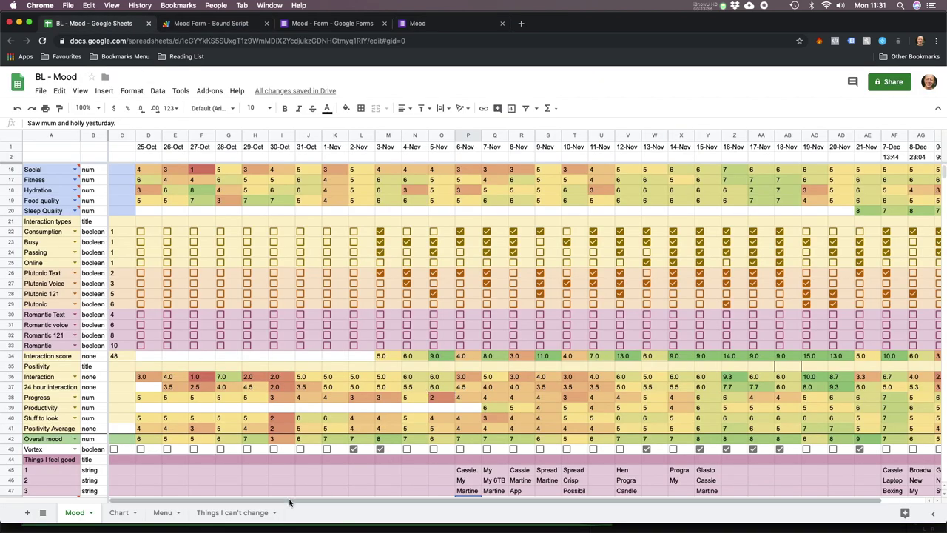
Scroll right in BL - Mood to the new 9-Dec 11:31 AM response column
scroll(444, 501, right, 2)
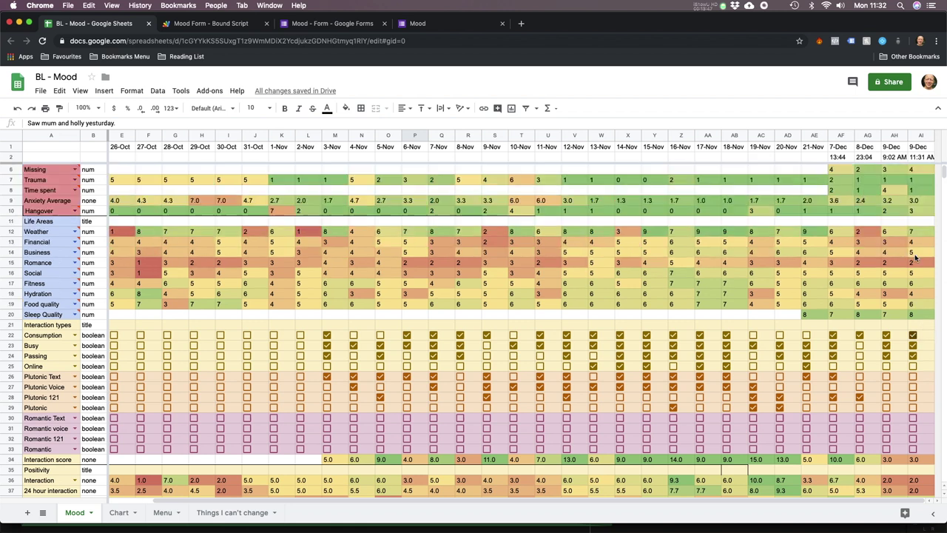
scroll(916, 233, up, 2)
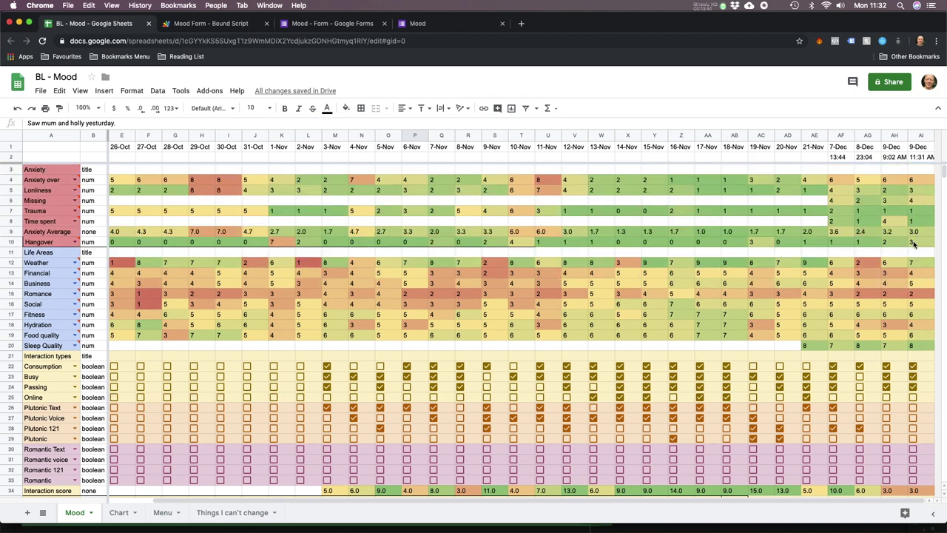
click(917, 182)
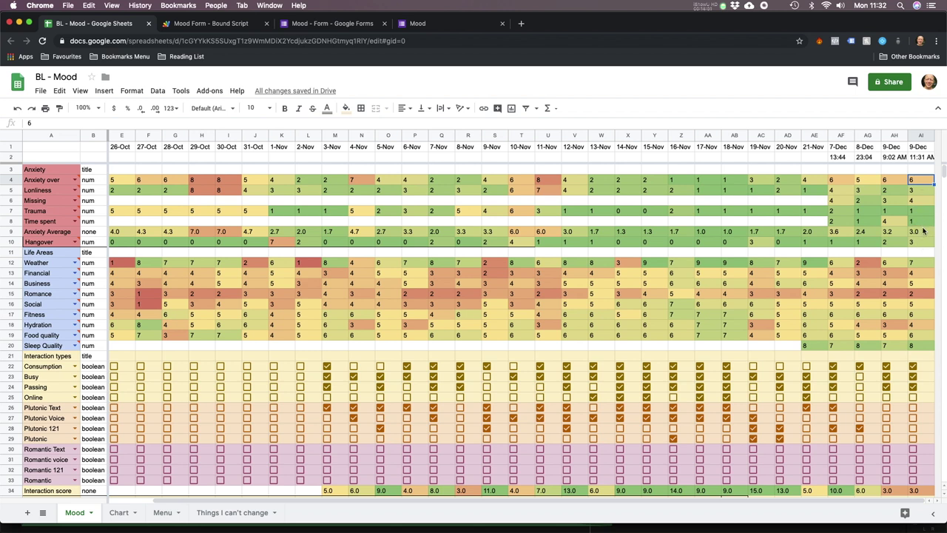
scroll(930, 193, down, 3)
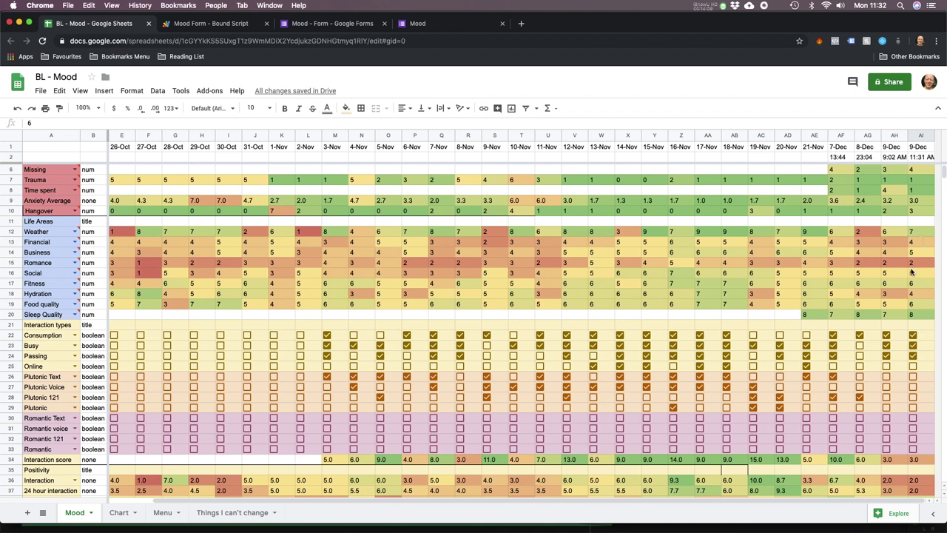
click(919, 264)
click(921, 273)
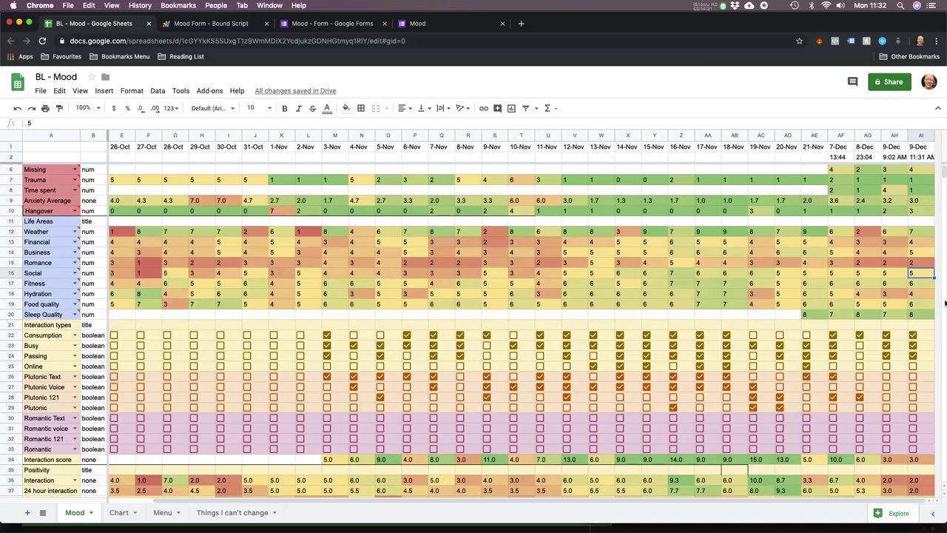
scroll(922, 307, down, 5)
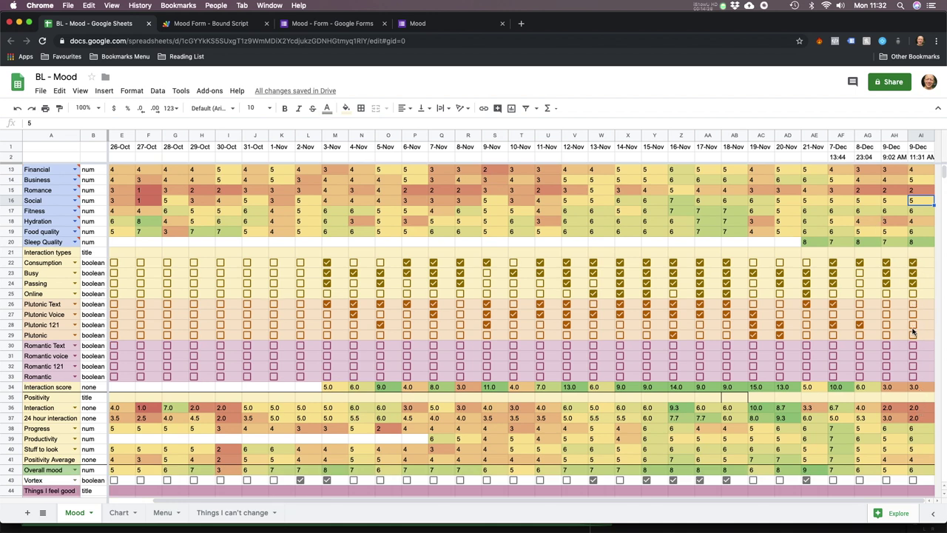
scroll(913, 327, down, 1)
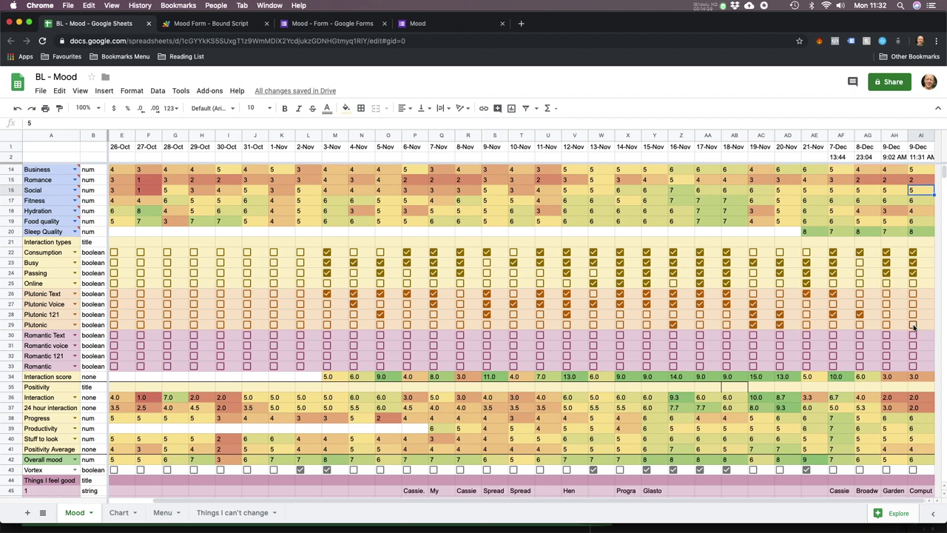
click(915, 399)
scroll(916, 384, down, 2)
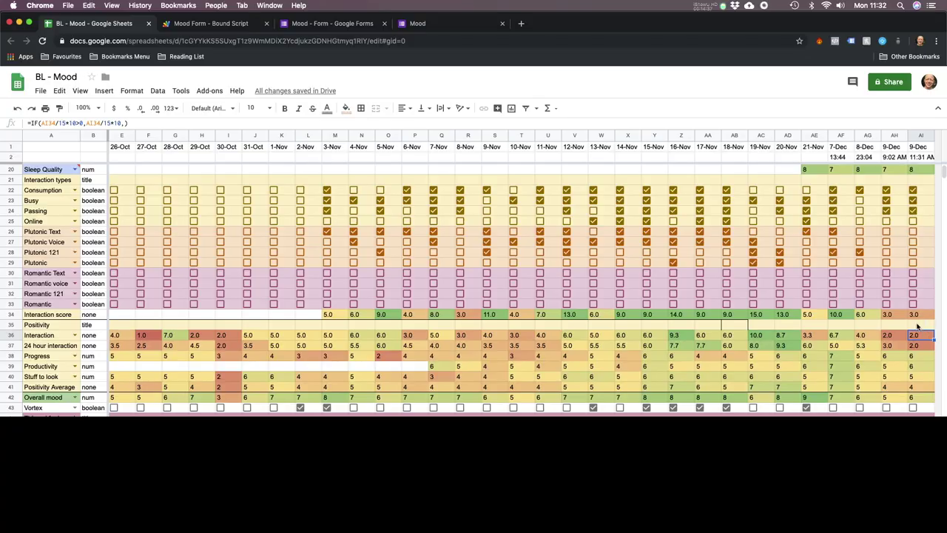
scroll(933, 363, down, 2)
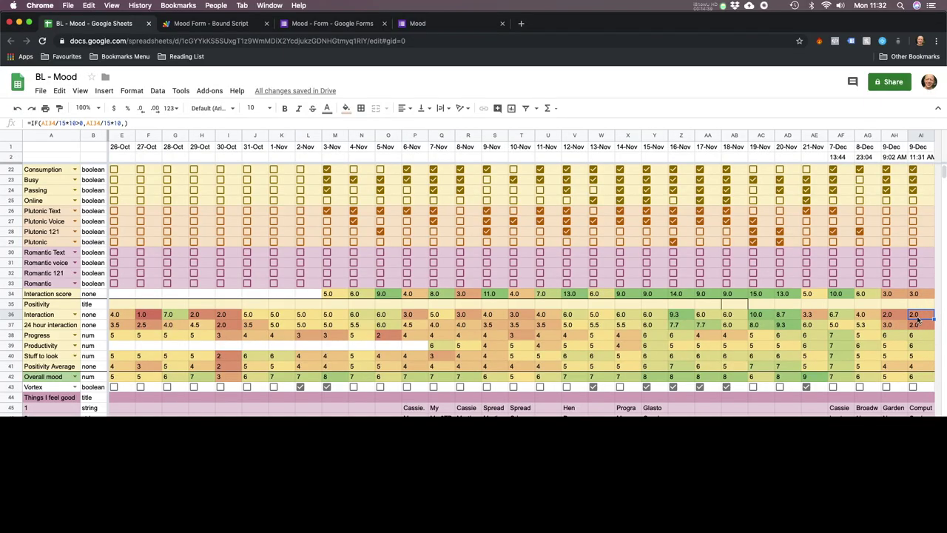